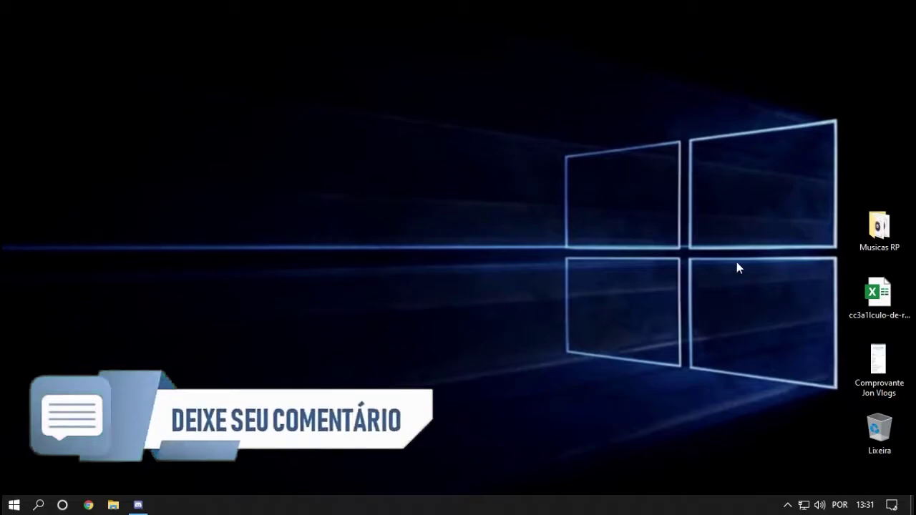
- Open the NVIDIA Control Panel and display the 3D image settings preview page
left_click(788, 505)
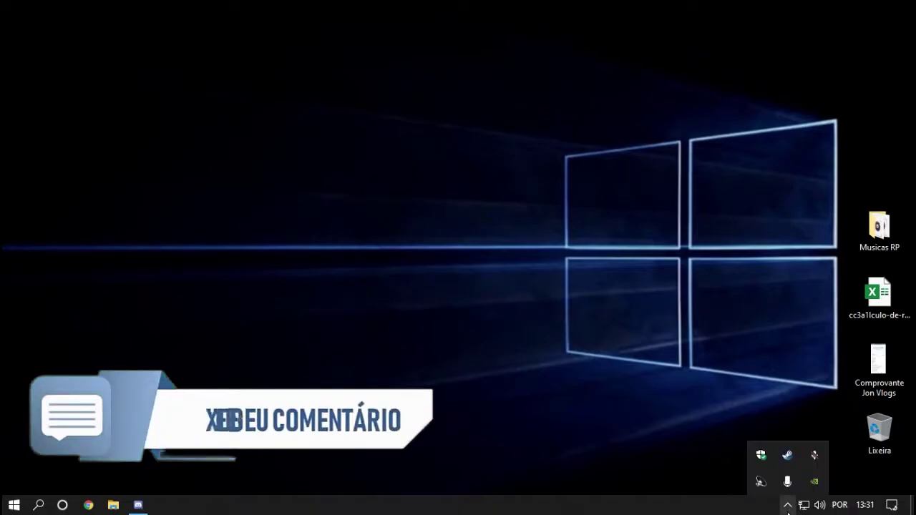
right_click(814, 484)
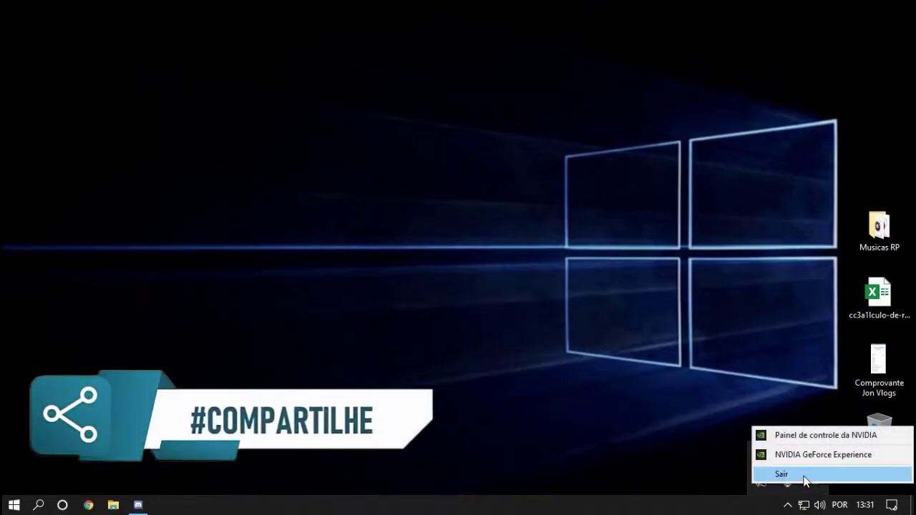
left_click(805, 438)
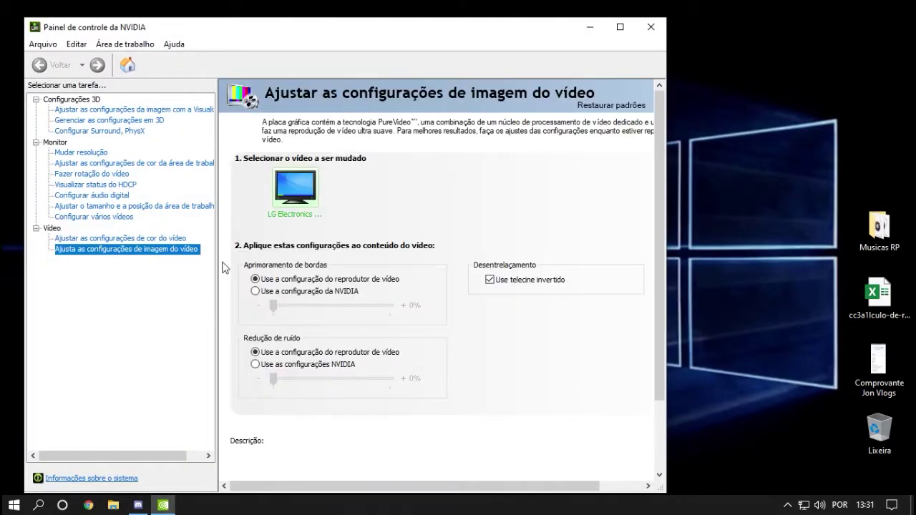
left_click(149, 112)
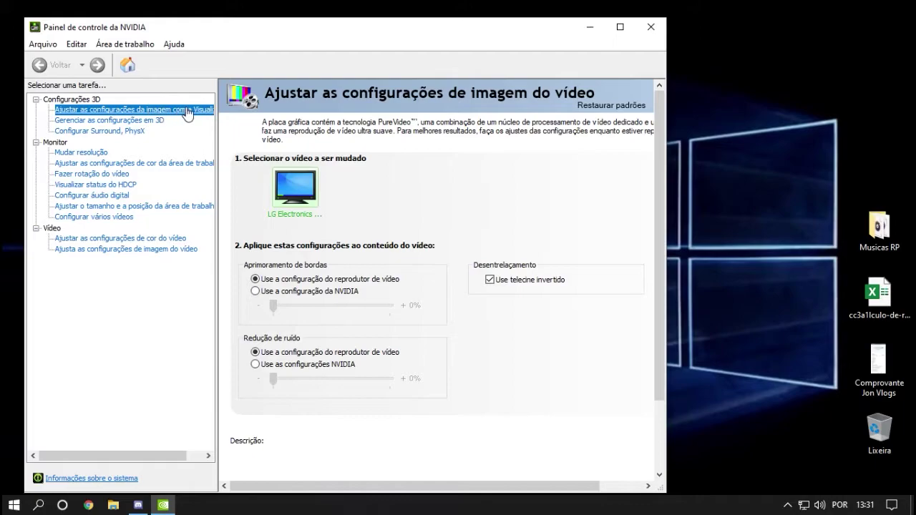
mouse_move(388, 338)
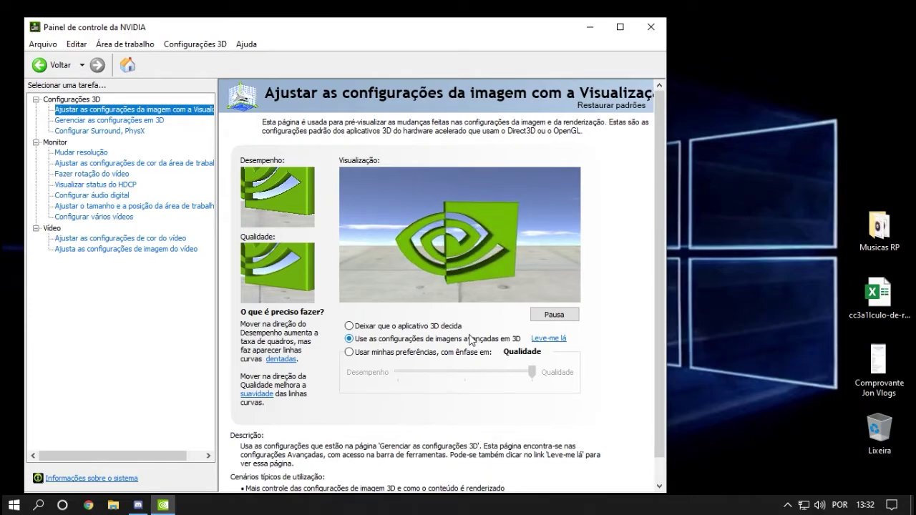
- Open the per-program settings of Gerenciar as configurações em 3D
left_click(123, 121)
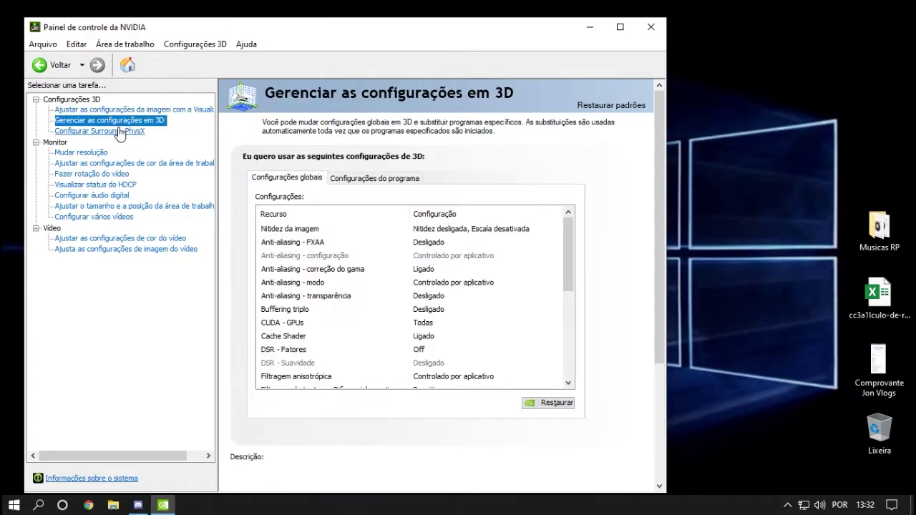
left_click(394, 183)
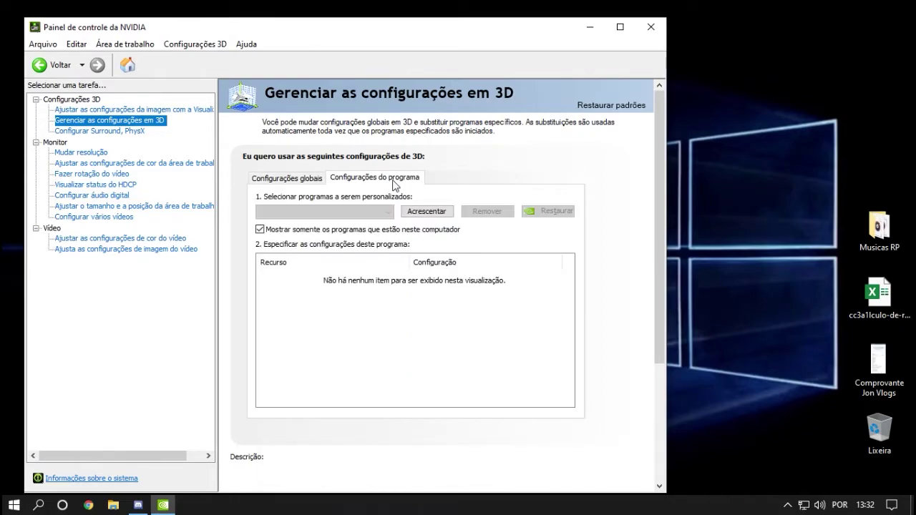
left_click(279, 183)
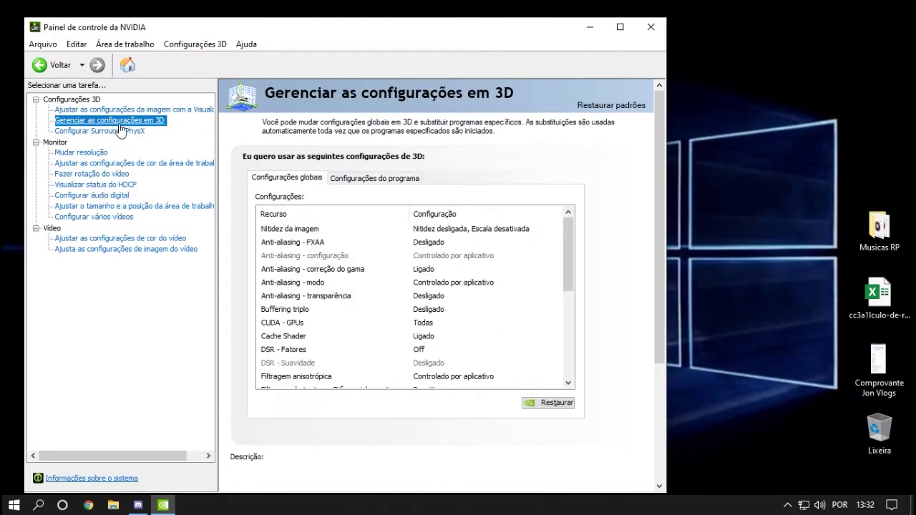
left_click(379, 179)
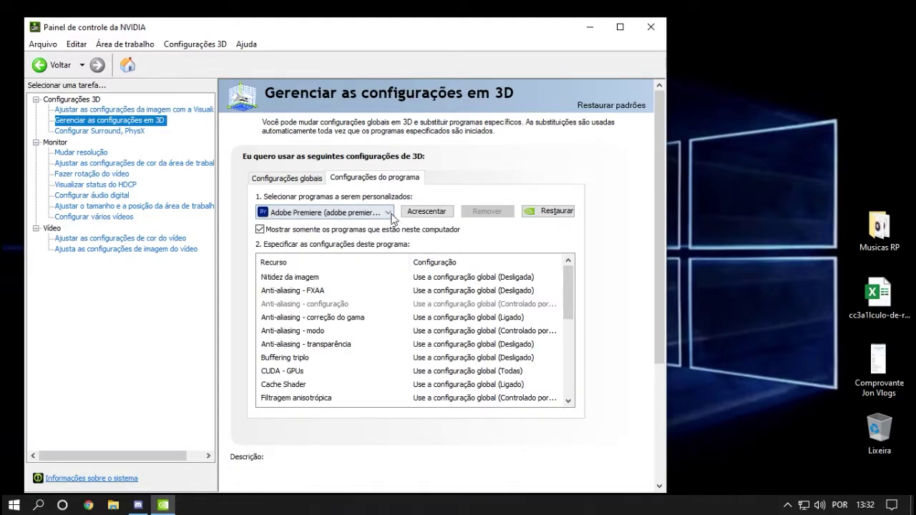
- Look through the list of customizable programs for FiveM and close it without choosing one
left_click(391, 215)
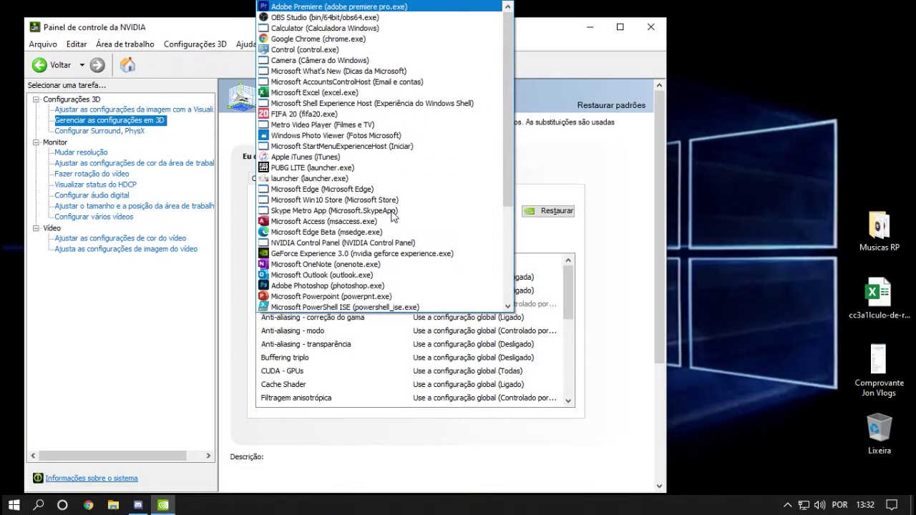
scroll(350, 148, "down", 2)
scroll(350, 148, "down", 3)
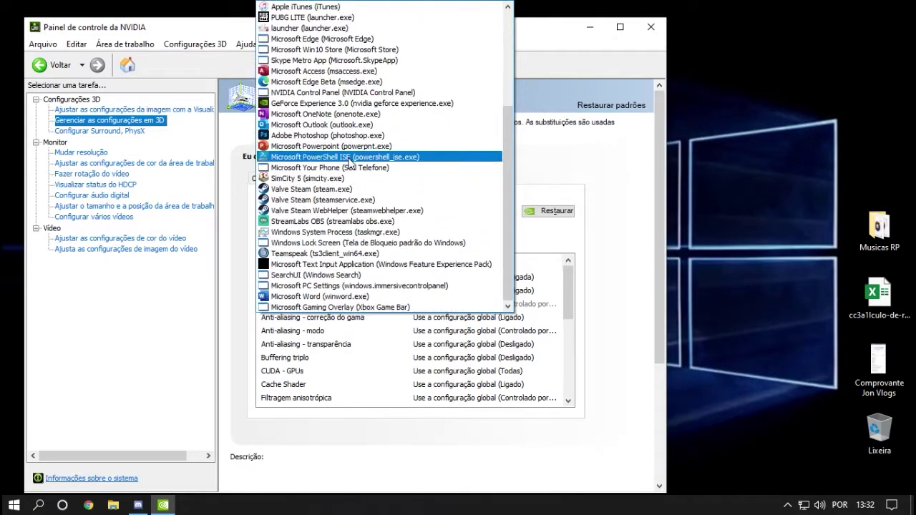
scroll(333, 297, "up", 4)
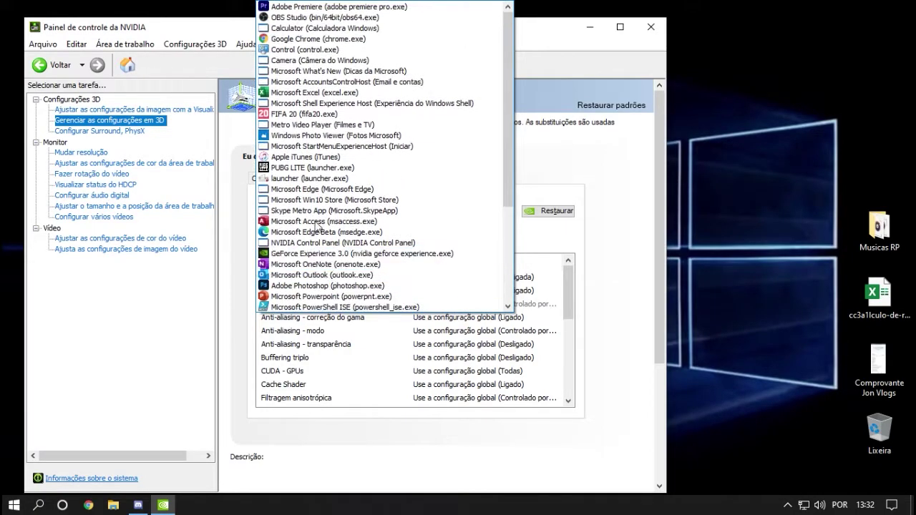
scroll(343, 237, "down", 5)
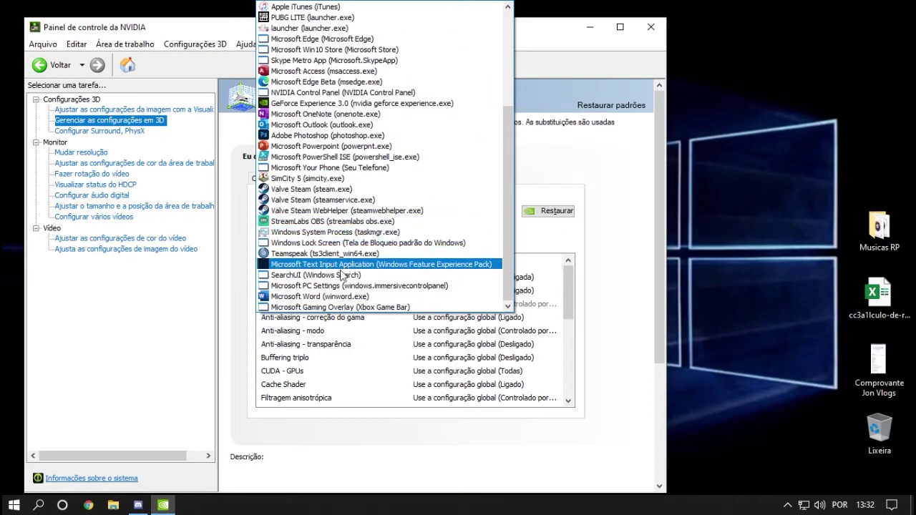
scroll(347, 265, "up", 5)
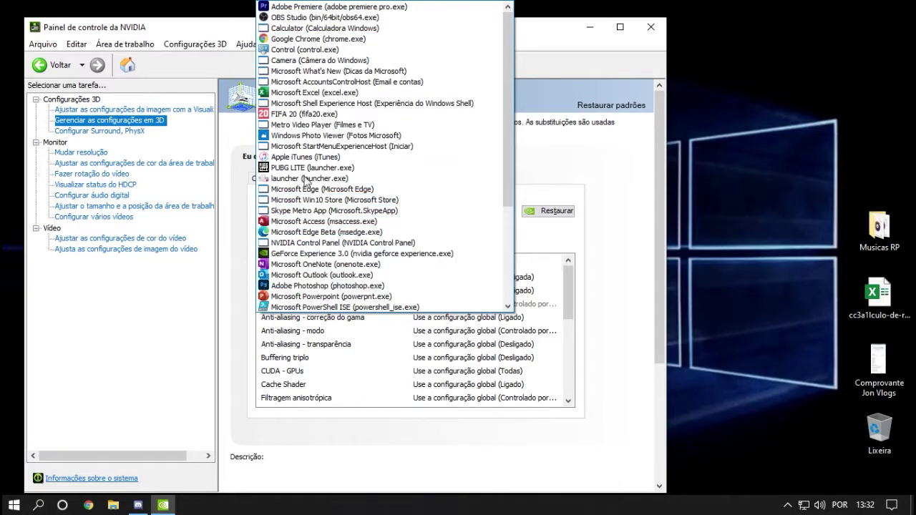
left_click(571, 243)
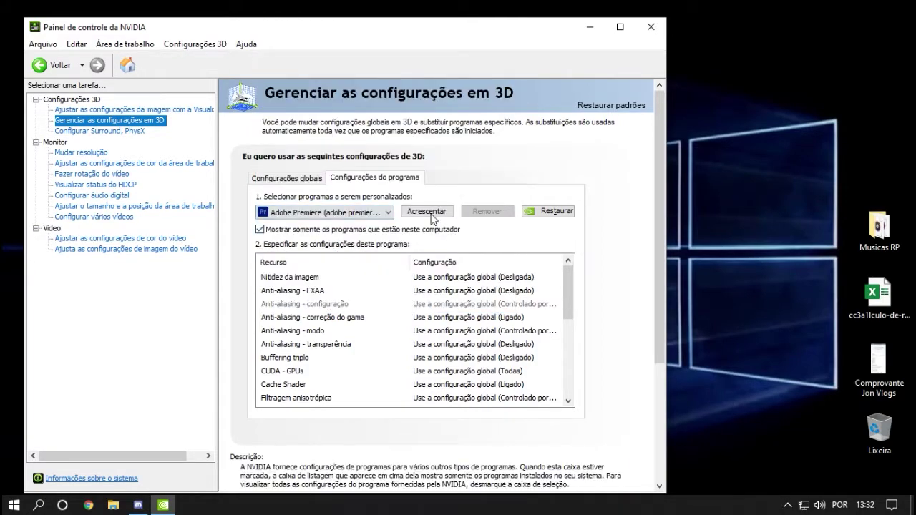
- Add FiveM from the recently used programs to the programs with custom 3D settings
left_click(429, 211)
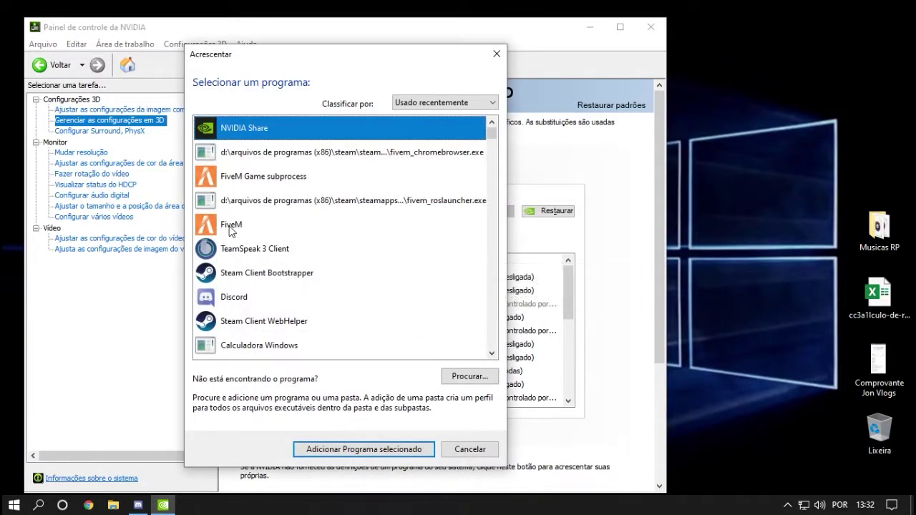
left_click(229, 224)
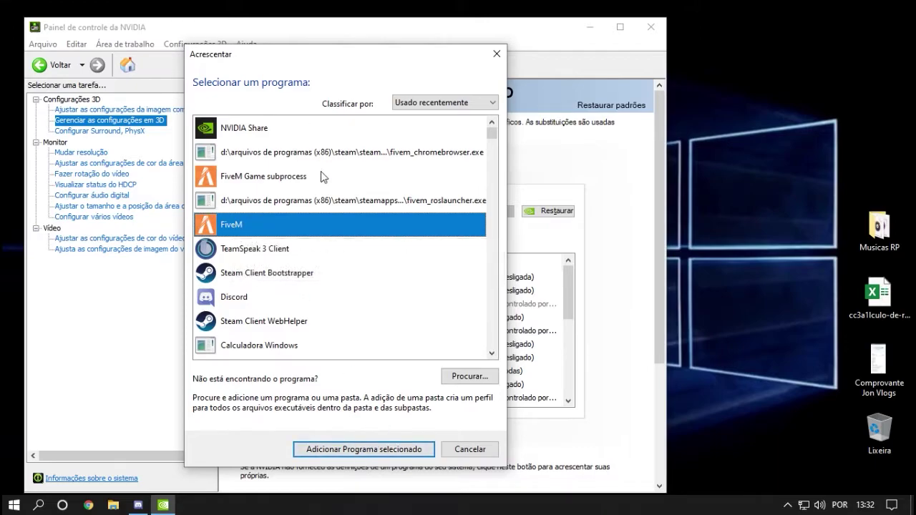
scroll(318, 249, "down", 5)
scroll(318, 249, "down", 1)
scroll(318, 249, "up", 6)
left_click(371, 449)
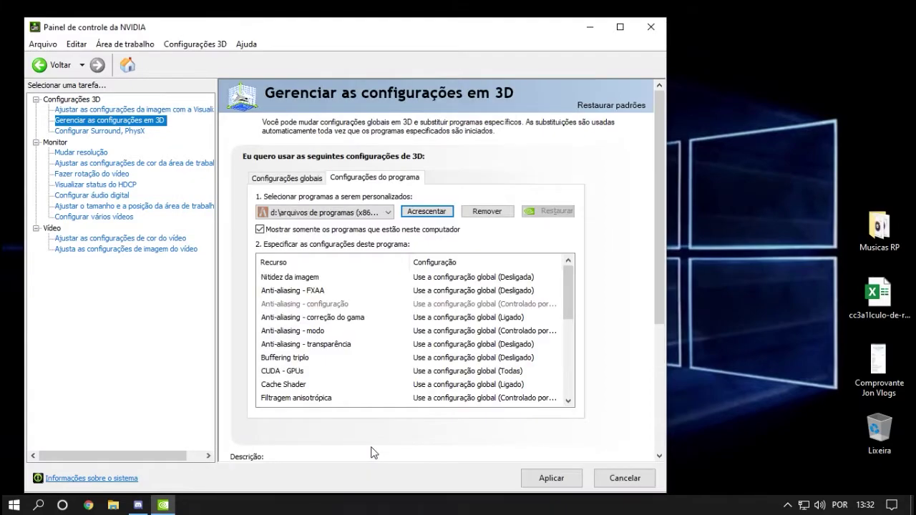
- Review FiveM's 3D settings from anti-aliasing to maximum frame rate, apply them and close the control panel
scroll(486, 284, "down", 4)
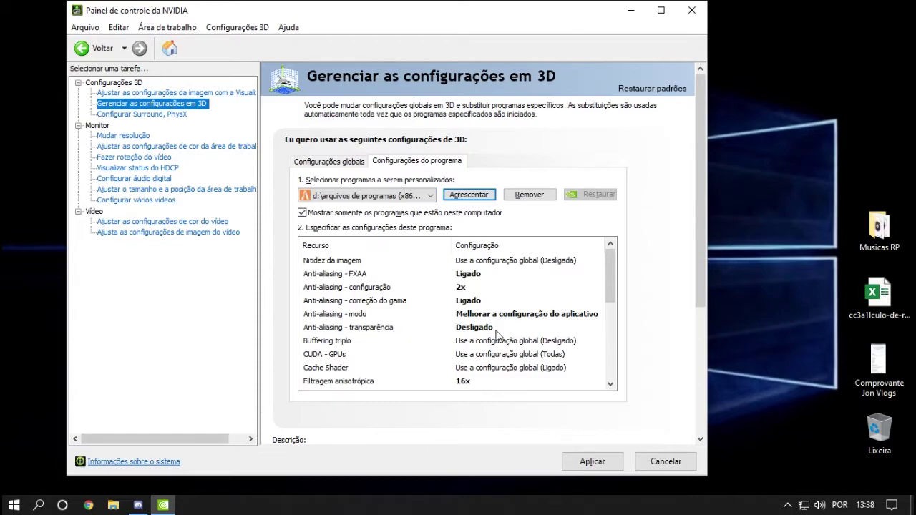
scroll(493, 330, "down", 1)
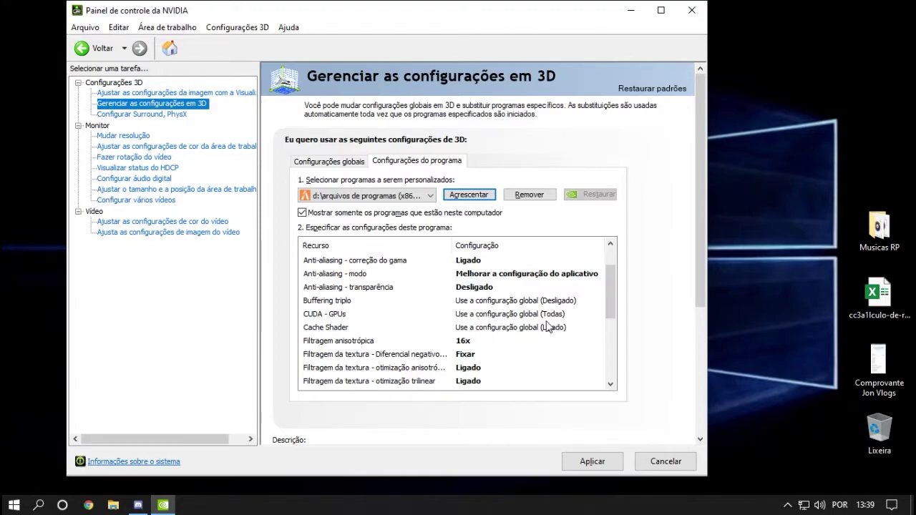
scroll(471, 315, "down", 1)
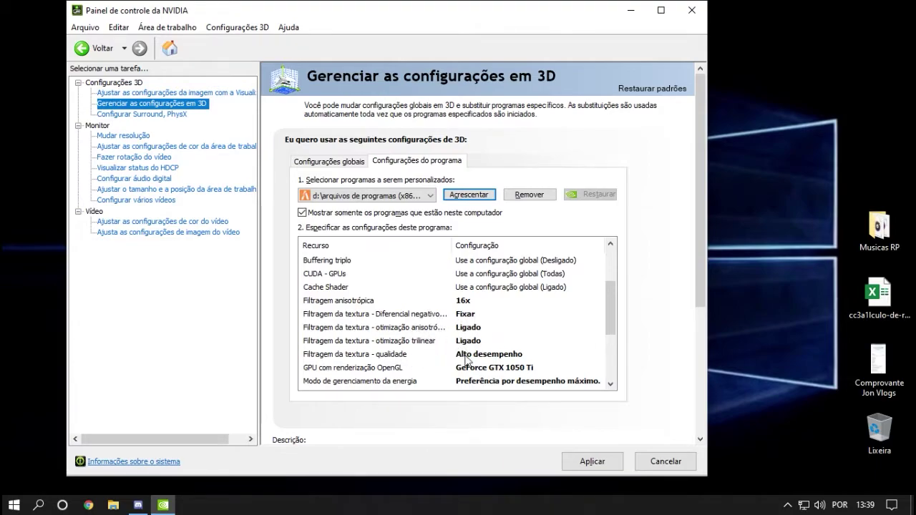
scroll(526, 313, "down", 1)
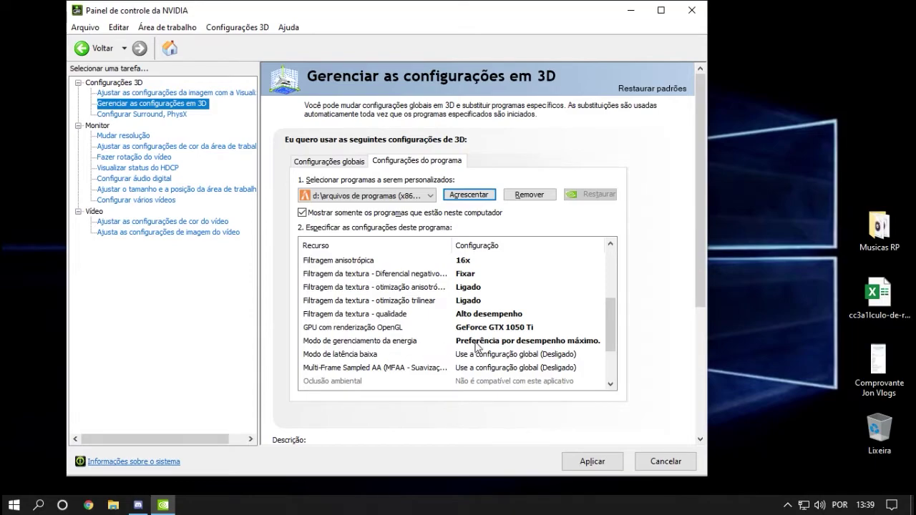
scroll(499, 345, "down", 1)
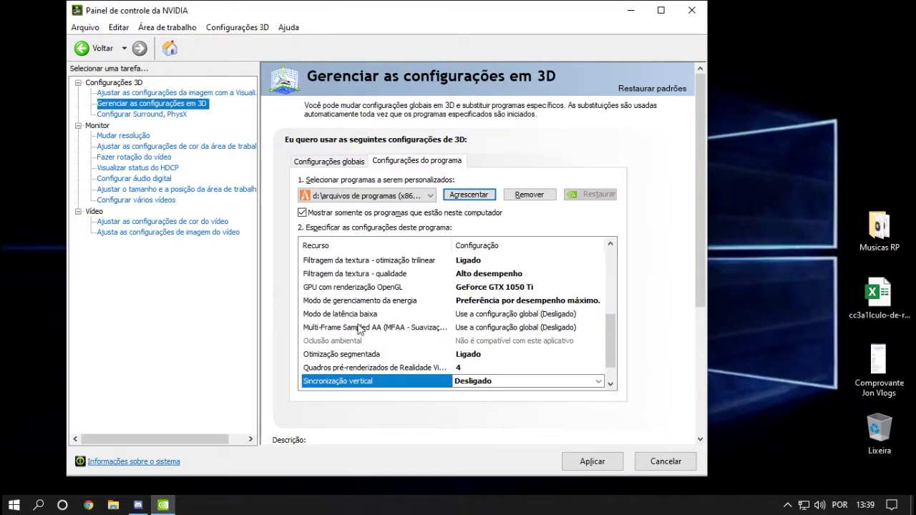
scroll(523, 319, "down", 1)
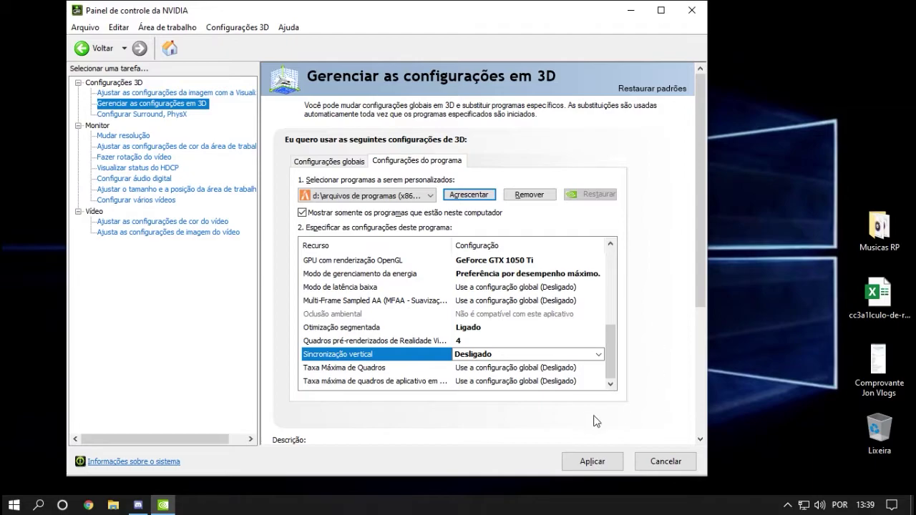
left_click(593, 464)
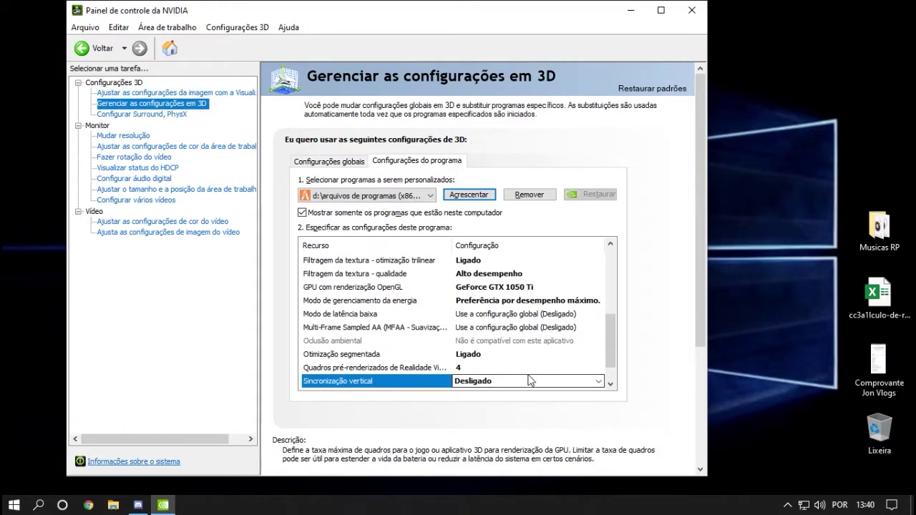
left_click(690, 22)
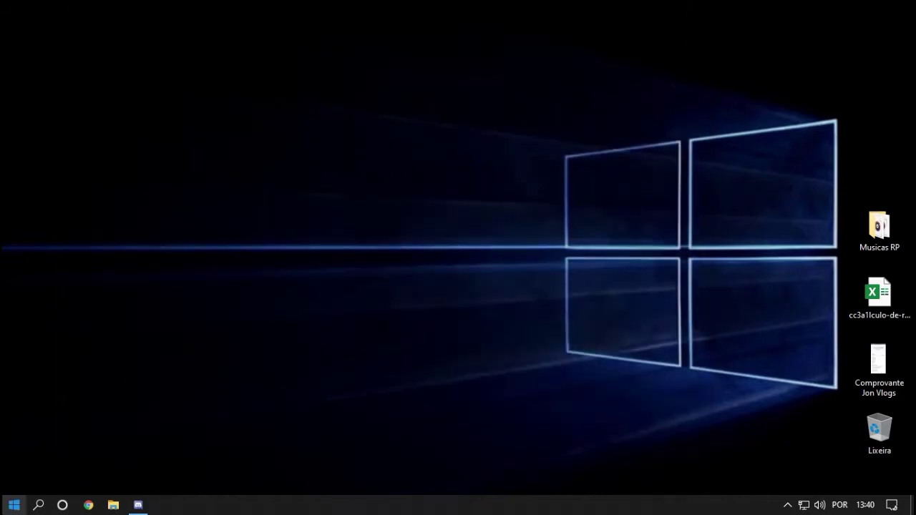
- Switch to the running FiveM game and open its Gráficos settings
left_click(13, 504)
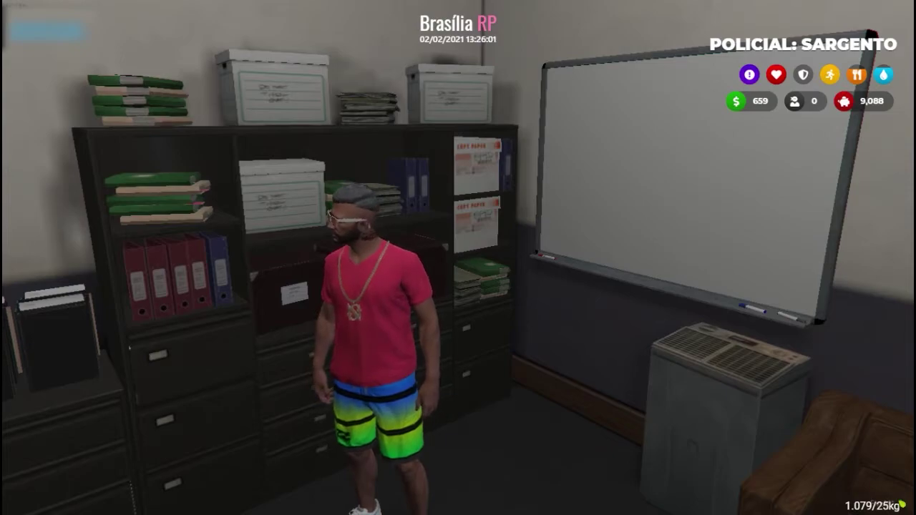
key("d")
key("Escape")
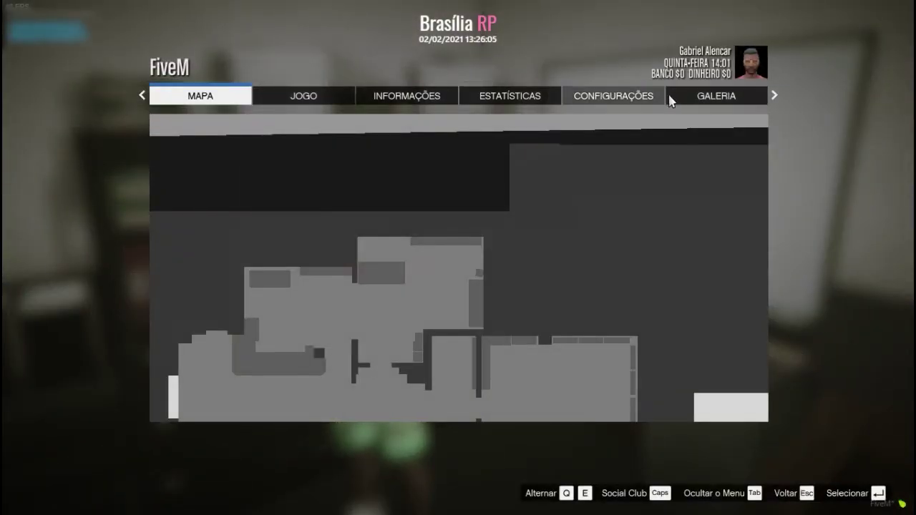
left_click(632, 98)
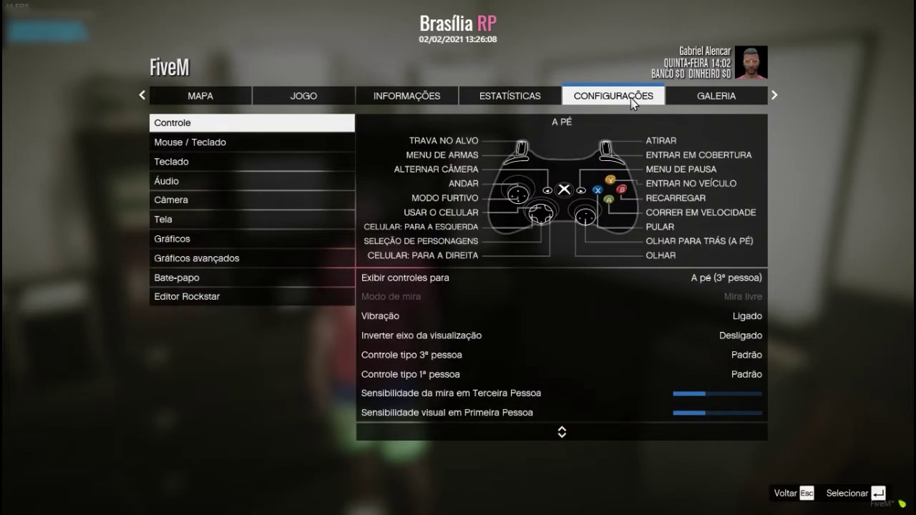
left_click(275, 241)
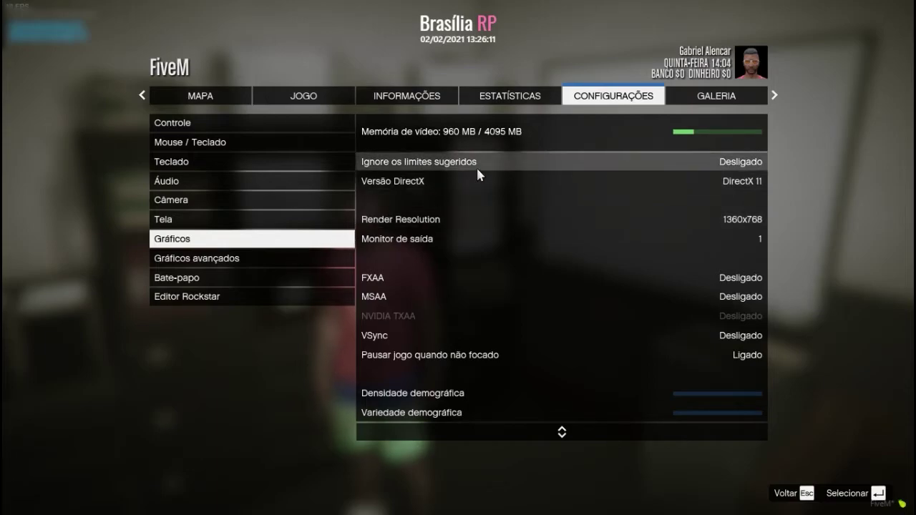
- Examine the suggested limits, DirectX version, Render Resolution and output monitor settings
key("Down")
key("Up")
key("Return")
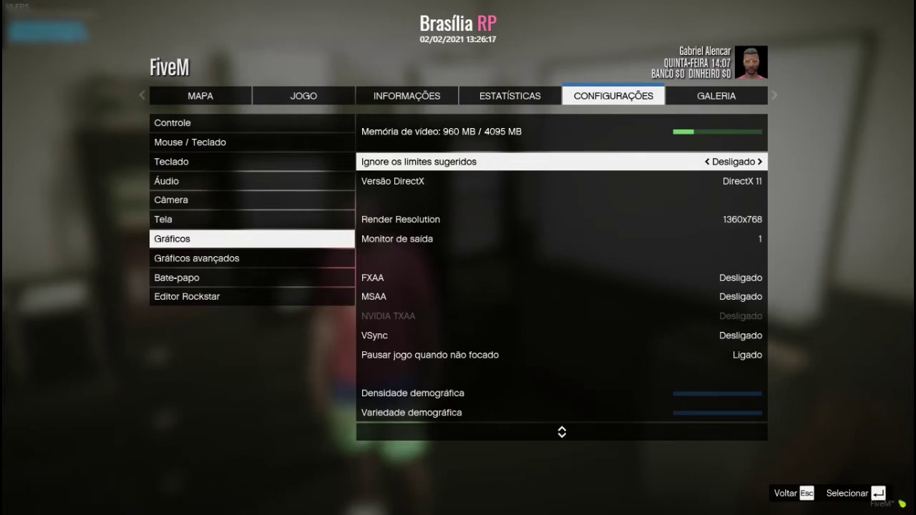
key("Down")
key("Down")
key("Down")
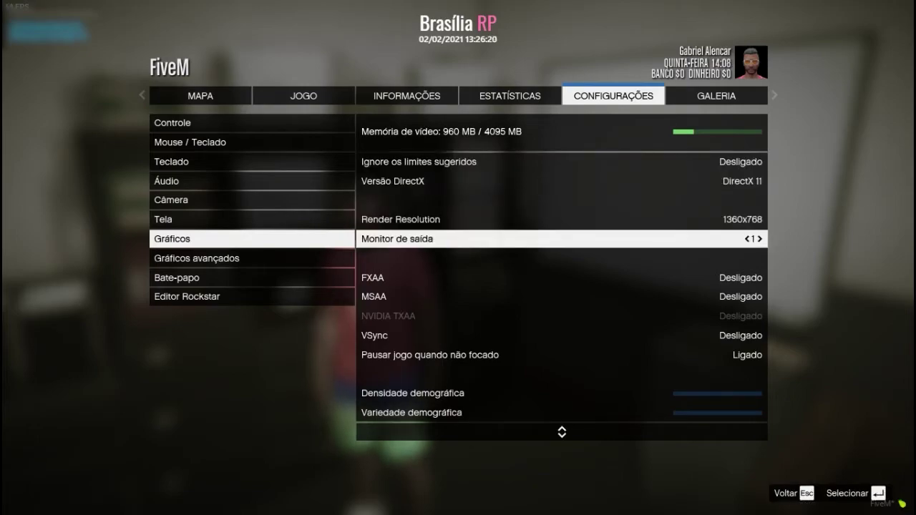
key("Up")
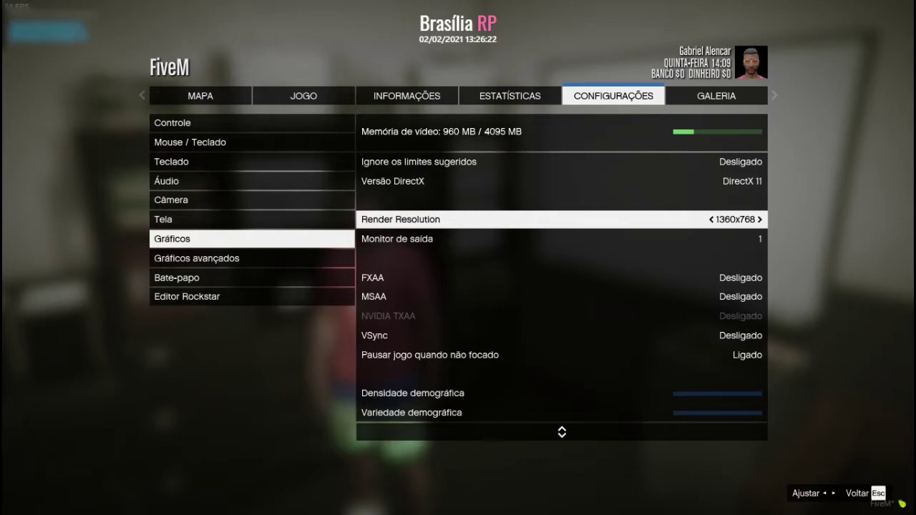
- Examine the FXAA, MSAA, VSync, pause-on-focus-loss and Densidade demográfica settings
key("Down")
key("Down")
key("Down")
key("Up")
key("Down")
key("Down")
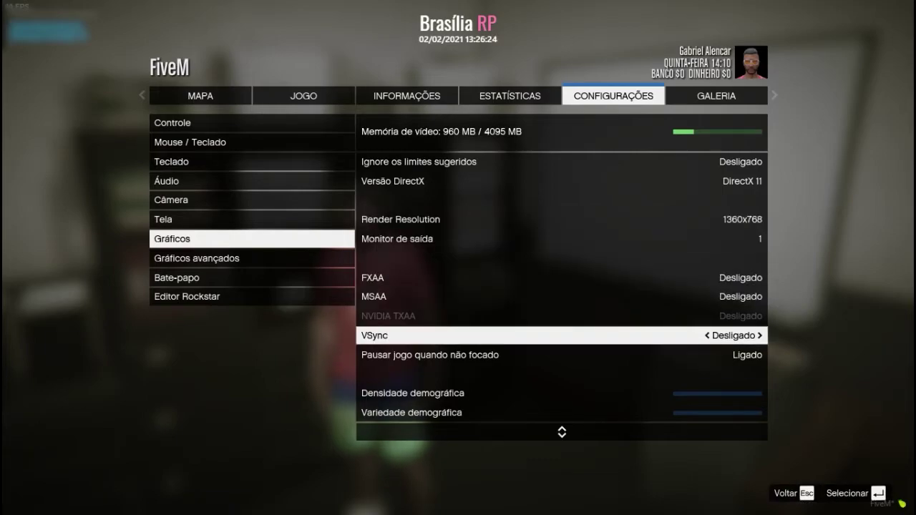
key("Down")
key("Down")
key("Down")
key("Down")
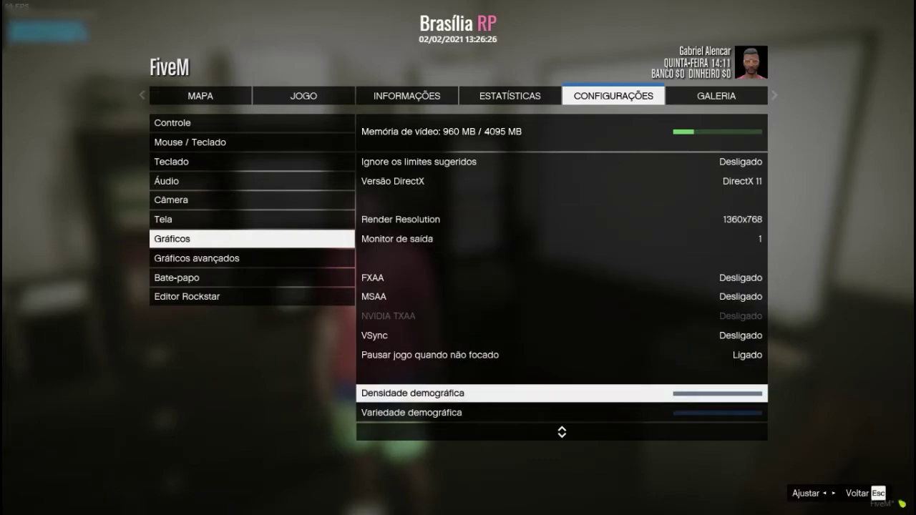
- Examine the Densidade demográfica, Variedade demográfica and Escala de distância settings
key("Down")
key("Down")
key("Up")
key("Up")
key("Up")
key("Up")
key("Down")
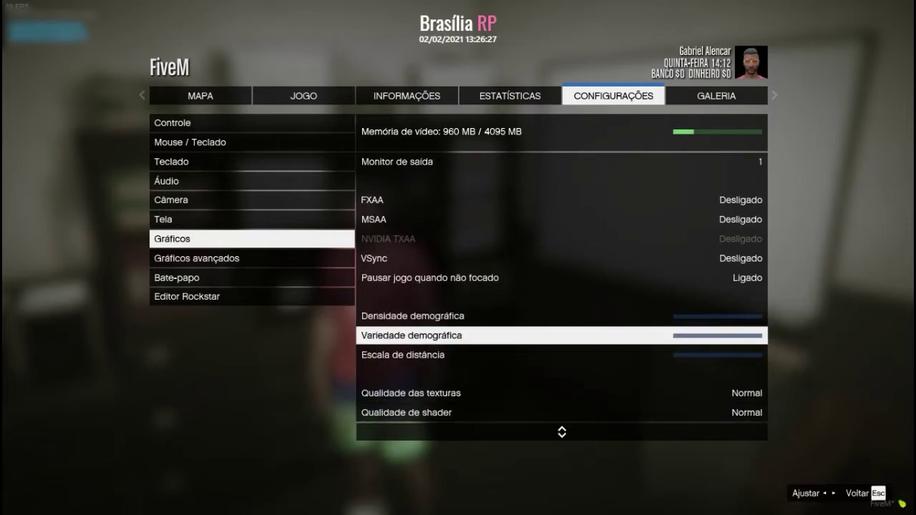
- Examine the Gráficos quality settings from Qualidade das texturas through Reflexo MSAA to Qualidade da grama
key("Down")
key("Down")
key("Down")
key("Down")
key("Down")
key("Down")
key("Down")
key("Down")
key("Up")
key("Up")
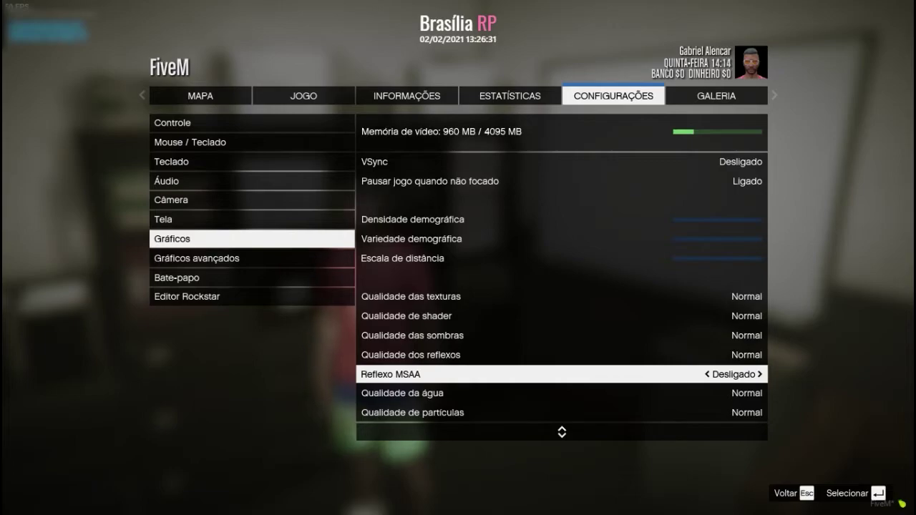
key("Down")
key("Down")
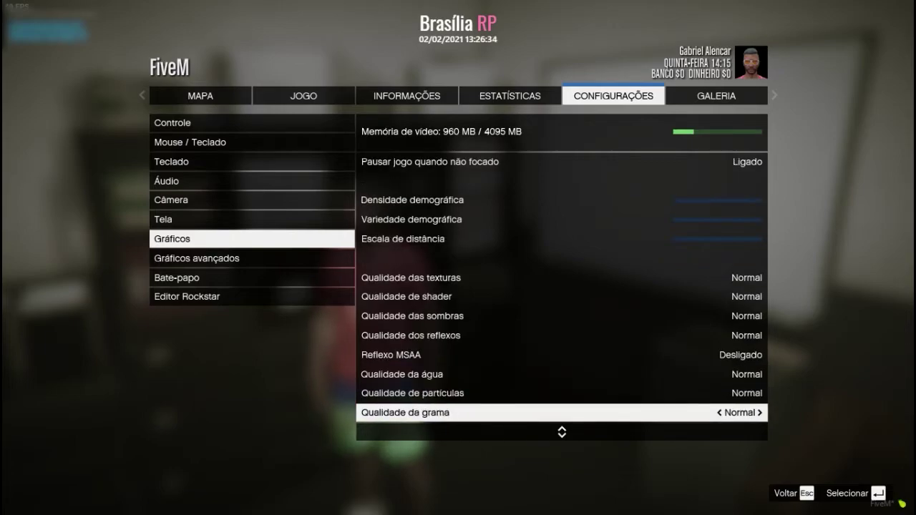
- Examine the Sombras suaves setting and compare it with the neighbouring water, particle and grass quality settings
key("Down")
key("Down")
key("Up")
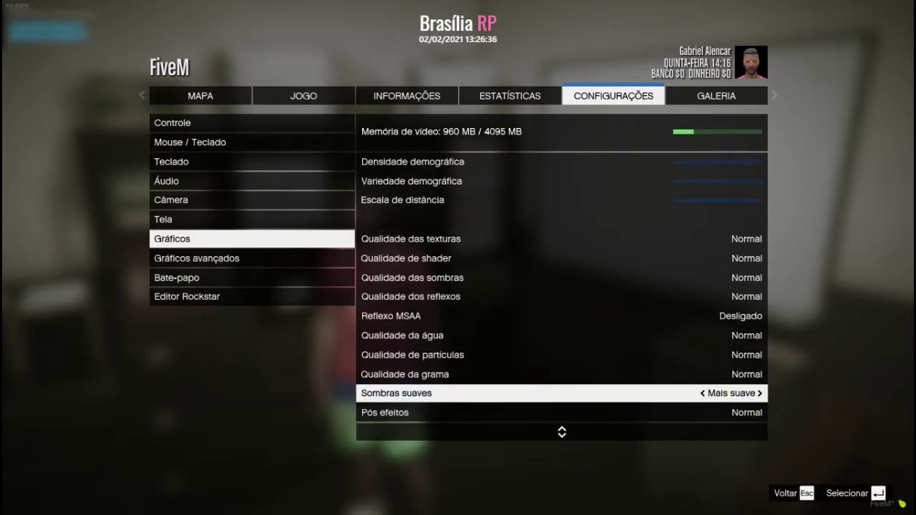
key("Up")
key("Up")
key("Up")
key("Down")
key("Down")
key("Down")
key("Down")
key("Down")
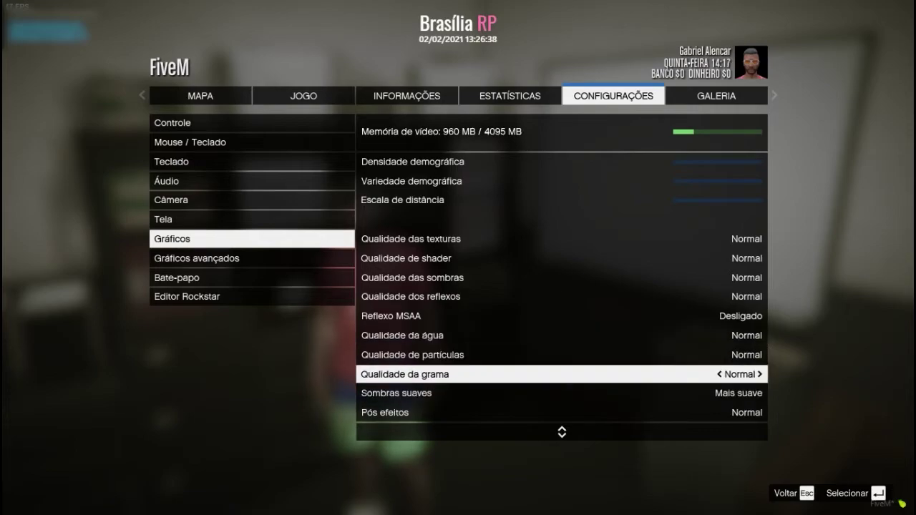
key("Up")
- Examine the Pós efeitos, Filtro anisotrópico, Oclusão do ambiente and Tesselação settings at the end of the Gráficos list
key("Down")
key("Down")
key("Down")
key("Down")
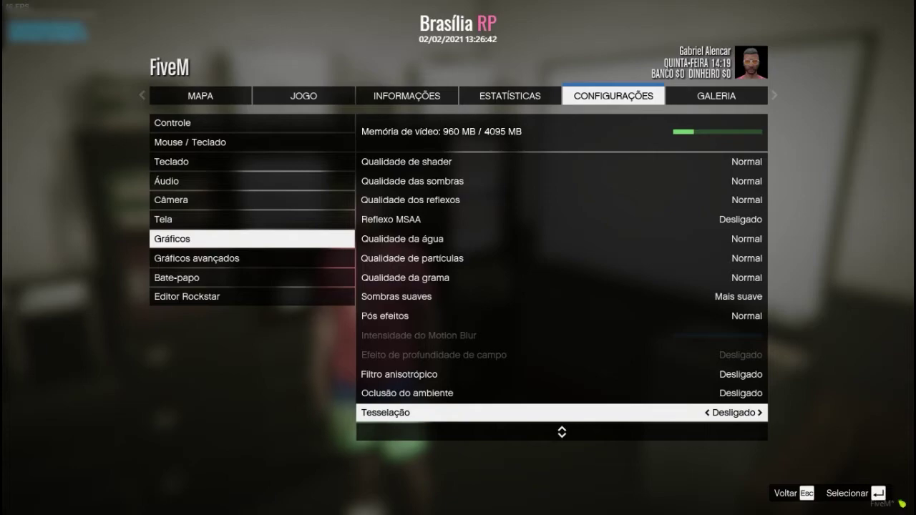
key("Down")
key("Up")
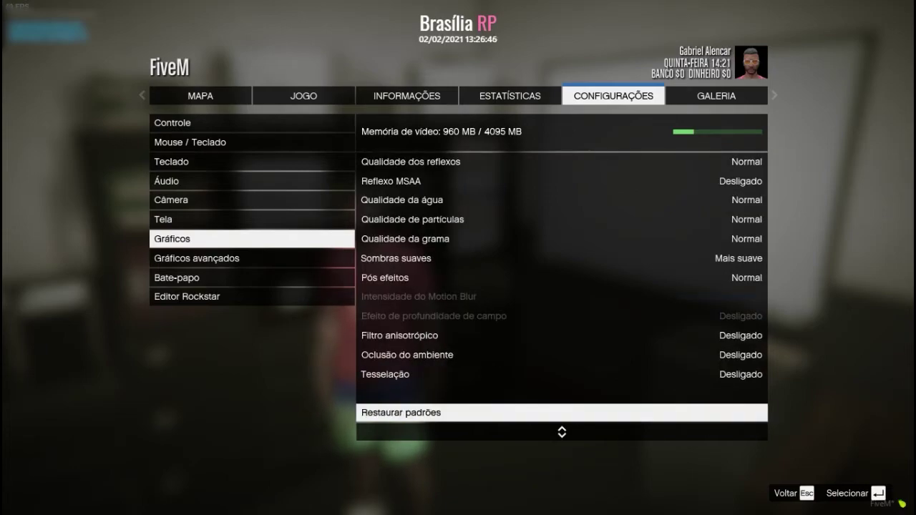
- Open Gráficos avançados and examine the display, shadow, HD streaming and extended distance settings
key("Escape")
key("Down")
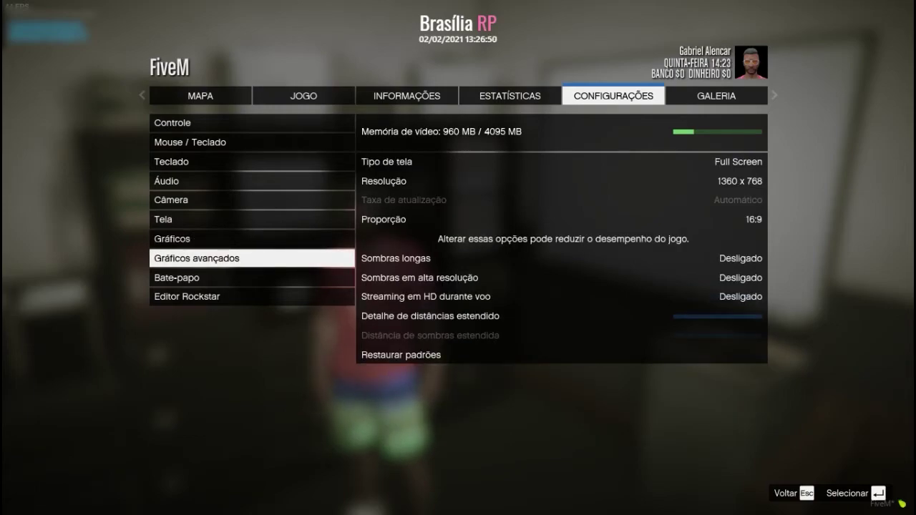
key("Return")
key("Down")
key("Down")
key("Down")
key("Up")
key("Up")
key("Up")
key("Down")
key("Down")
key("Down")
key("Down")
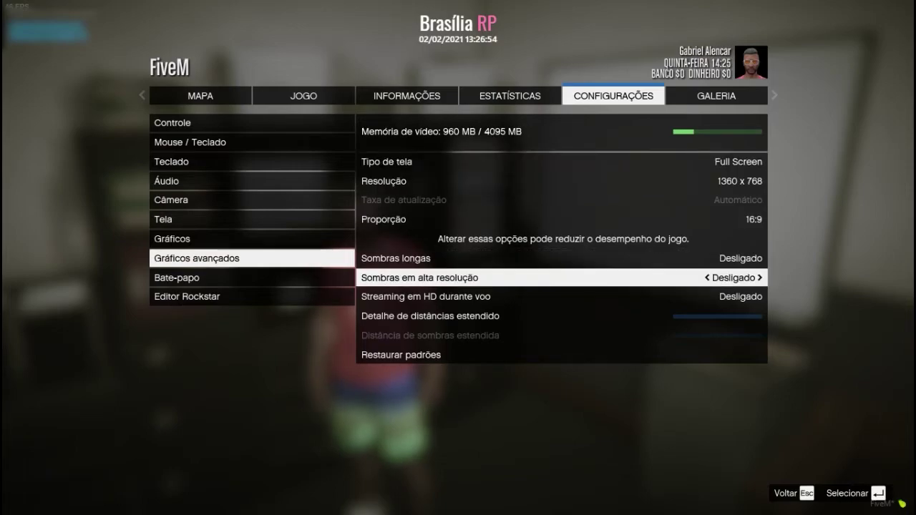
key("Down")
key("Down")
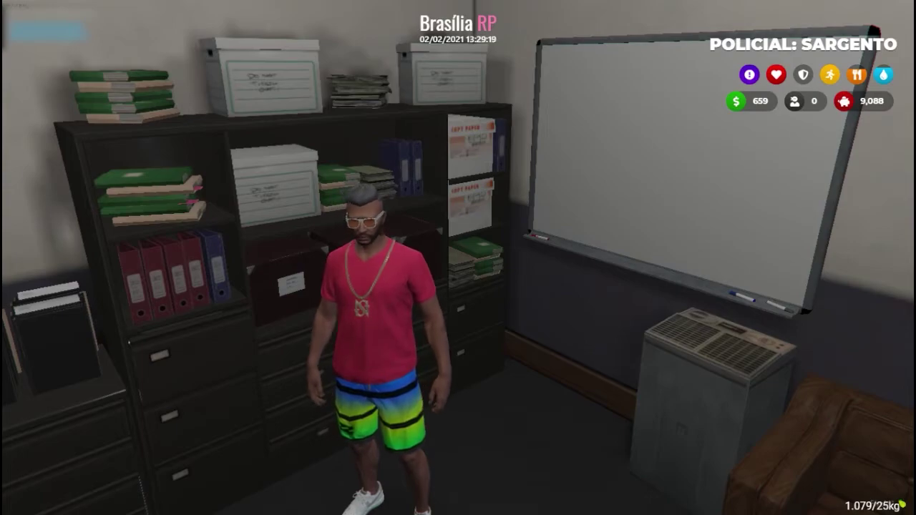
- Open the game console, recall the previous profile_gamma command and change its value to 14
key("F8")
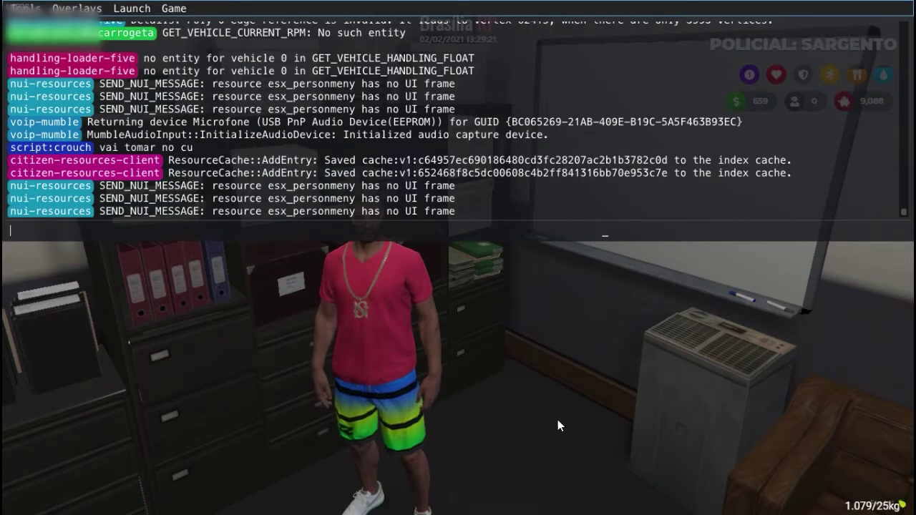
key("Up")
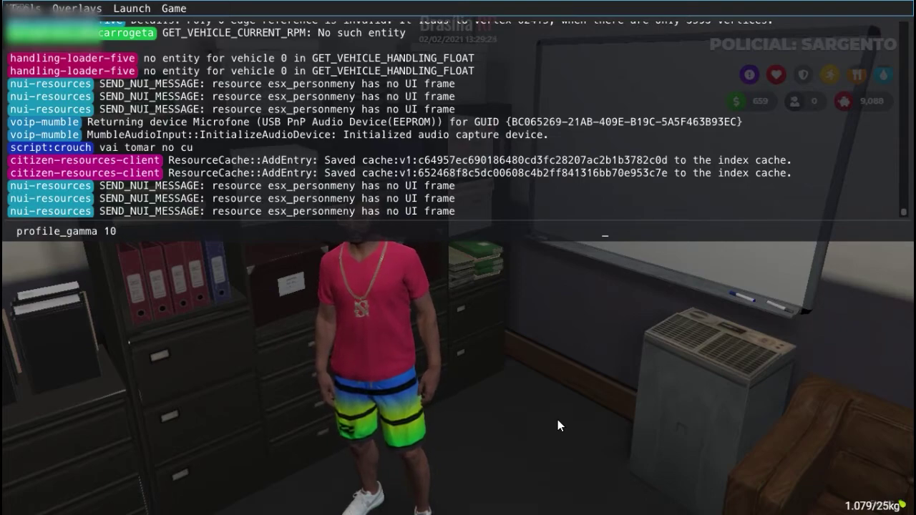
key("BackSpace")
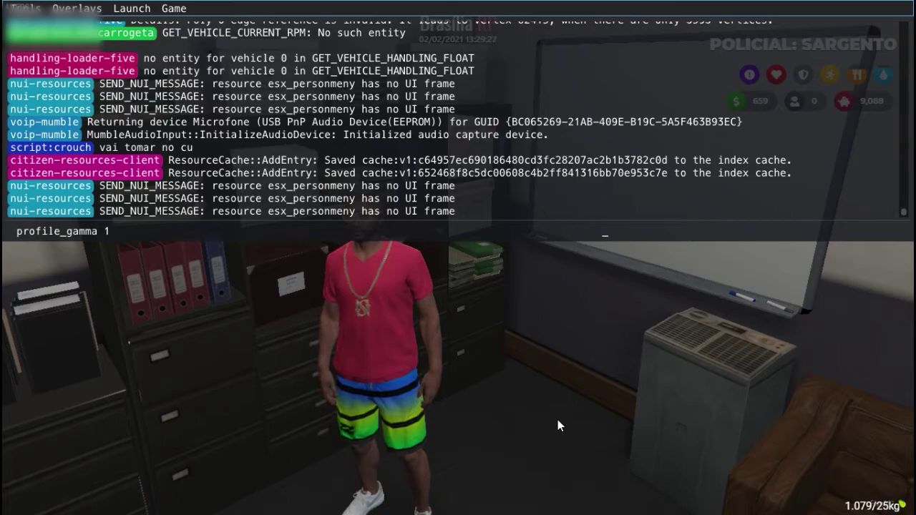
type("4")
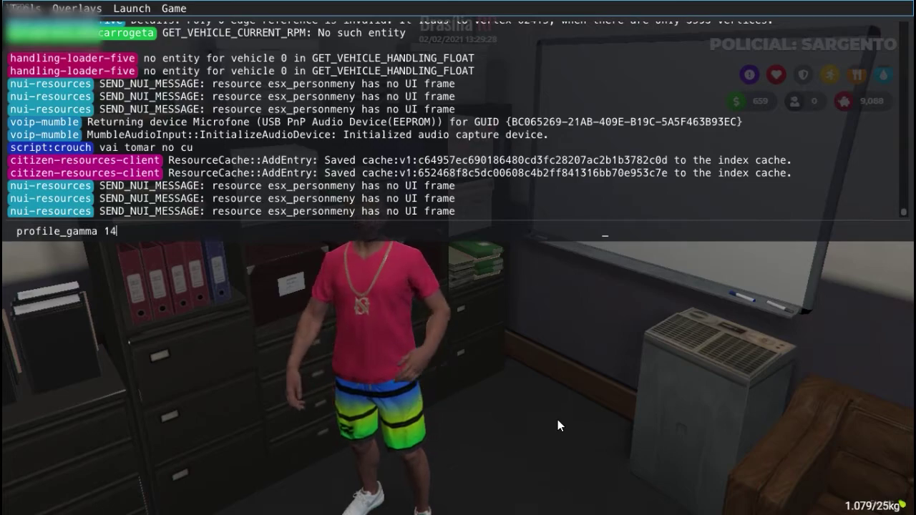
- Replace the profile_gamma value in the console command with 18
key("BackSpace")
key("BackSpace")
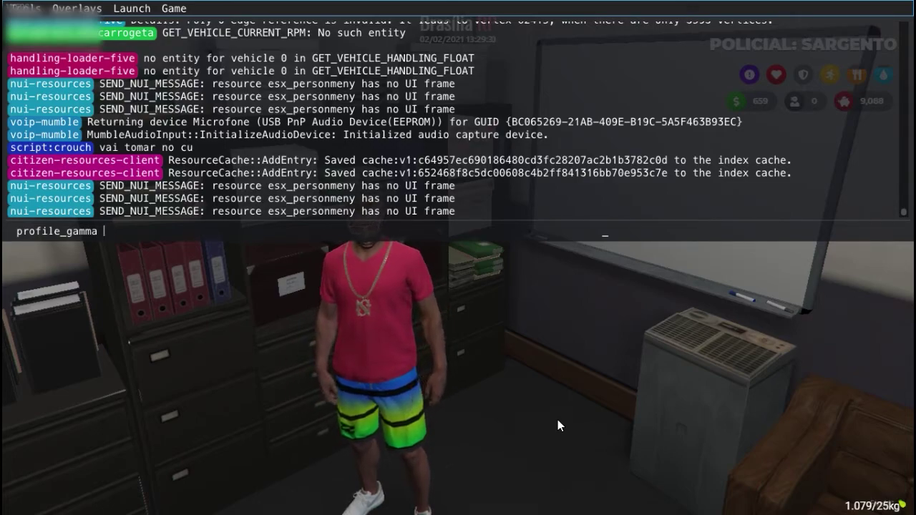
type("18")
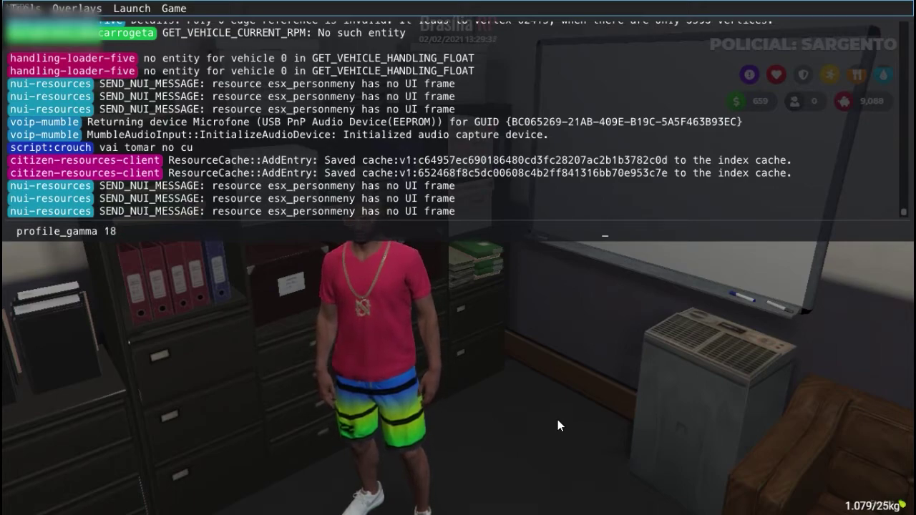
- Set the value in the profile_gamma console command back to 14
key("BackSpace")
key("BackSpace")
type("14")
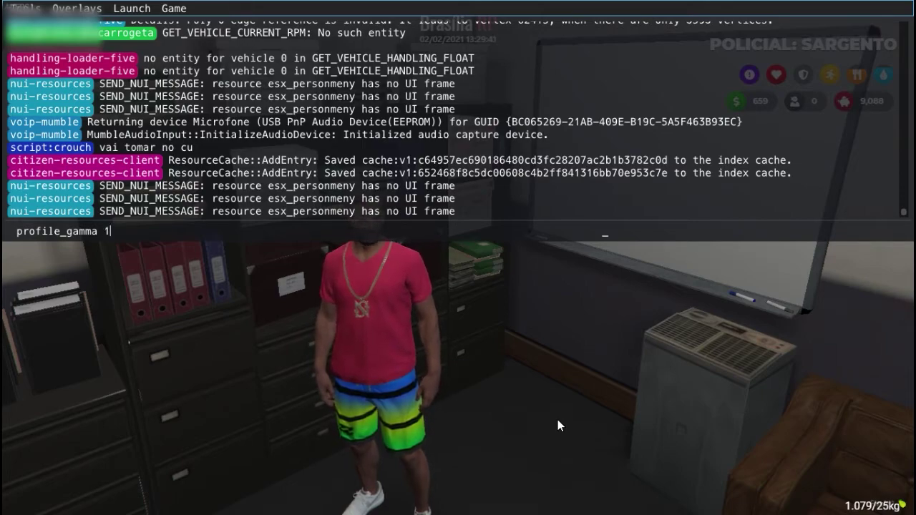